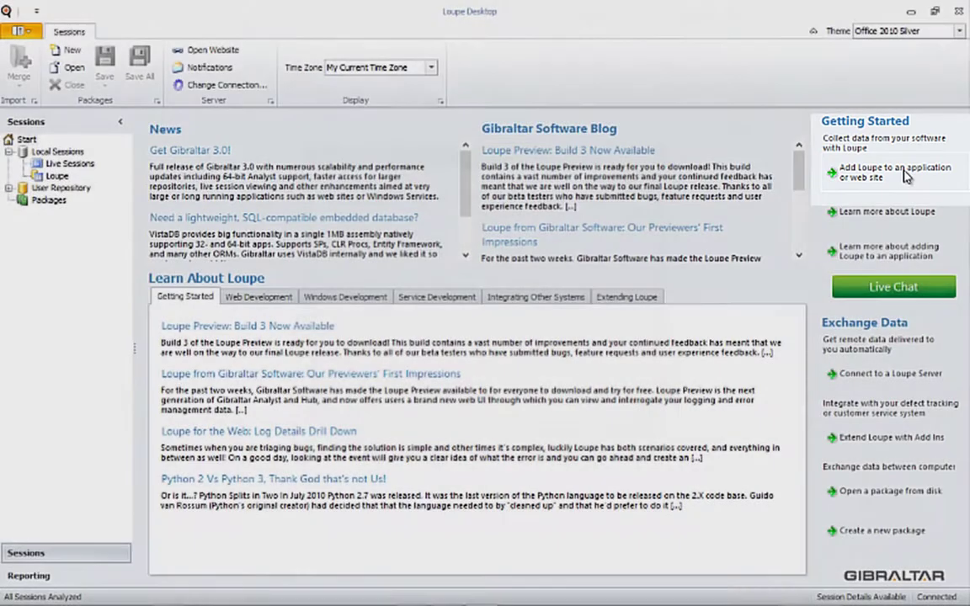
Start adding Loupe to a web site and select the ASPGettingStarted.csproj project file
click(905, 174)
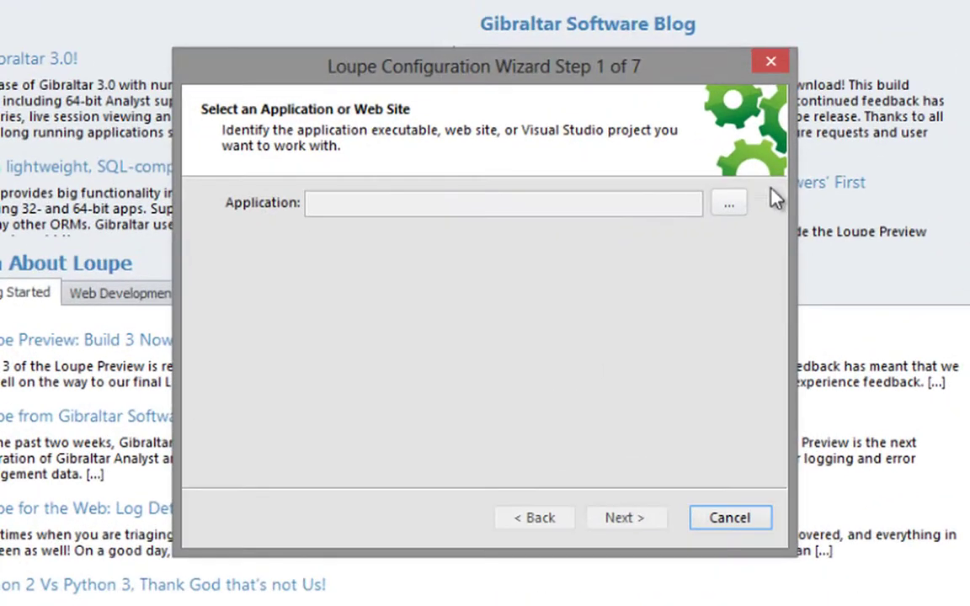
click(741, 207)
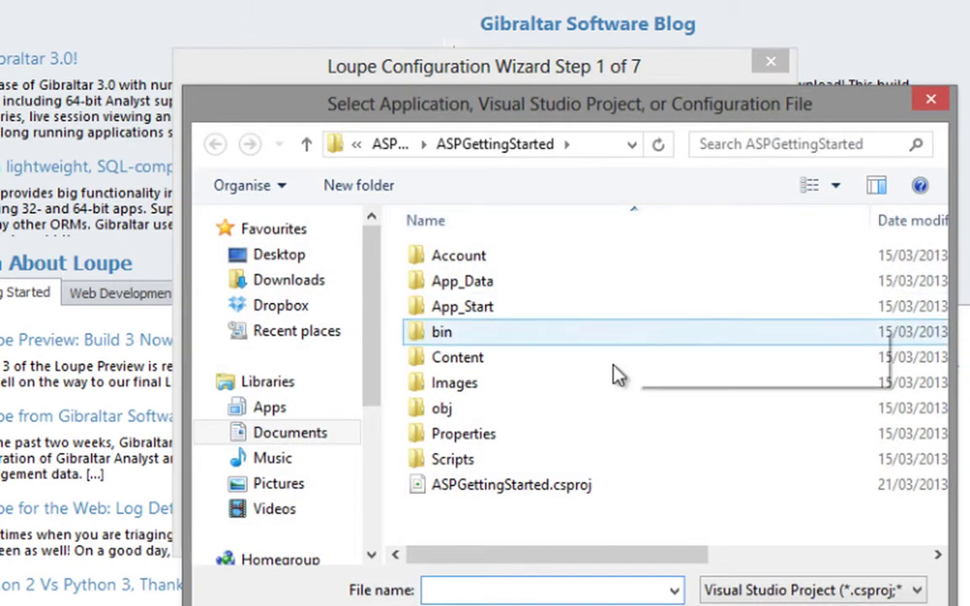
click(573, 487)
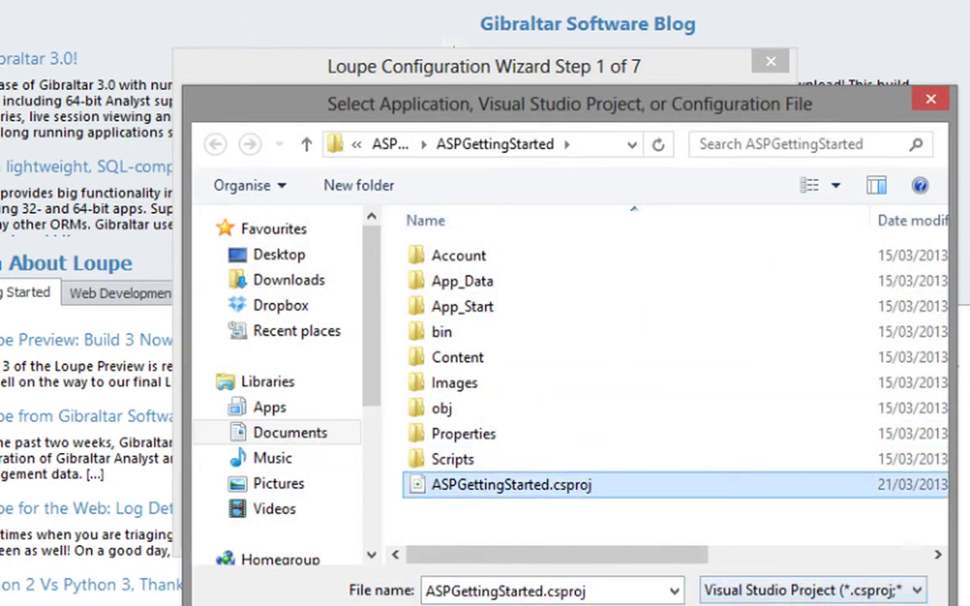
key(Return)
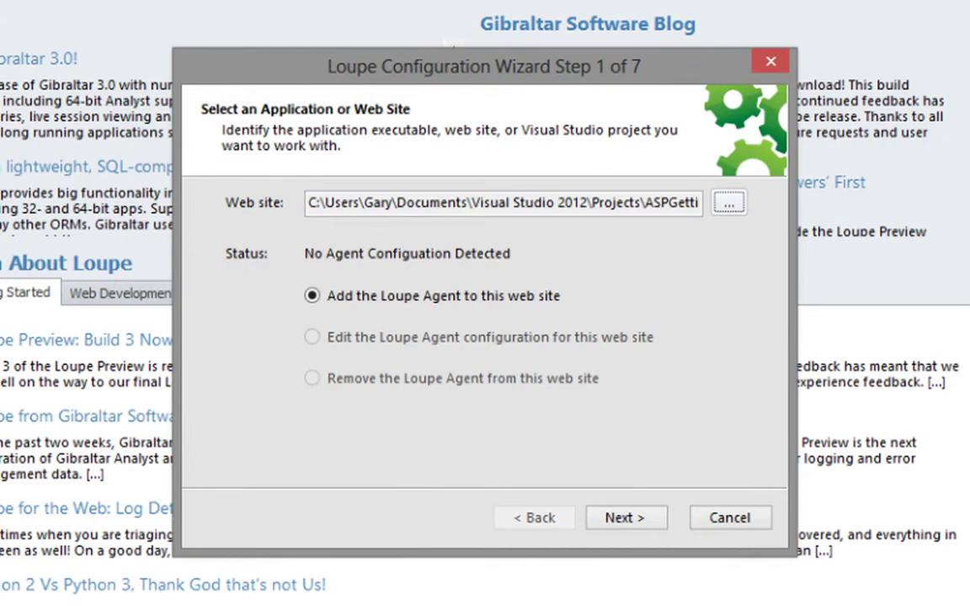
Categorise the site as GarySoft / UberApp version 1.0, described 'The most amazing application!'
click(640, 520)
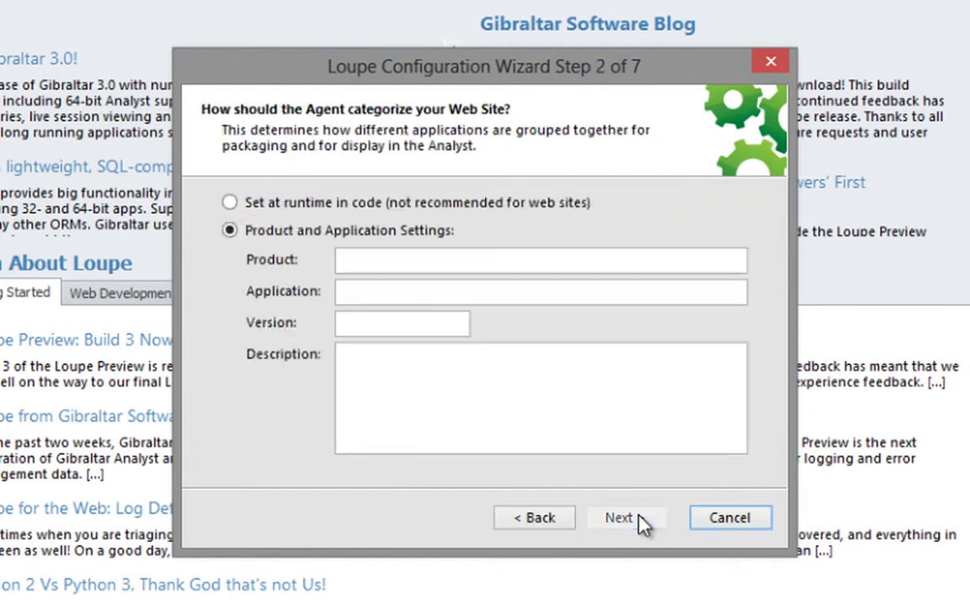
click(517, 260)
text(Gary)
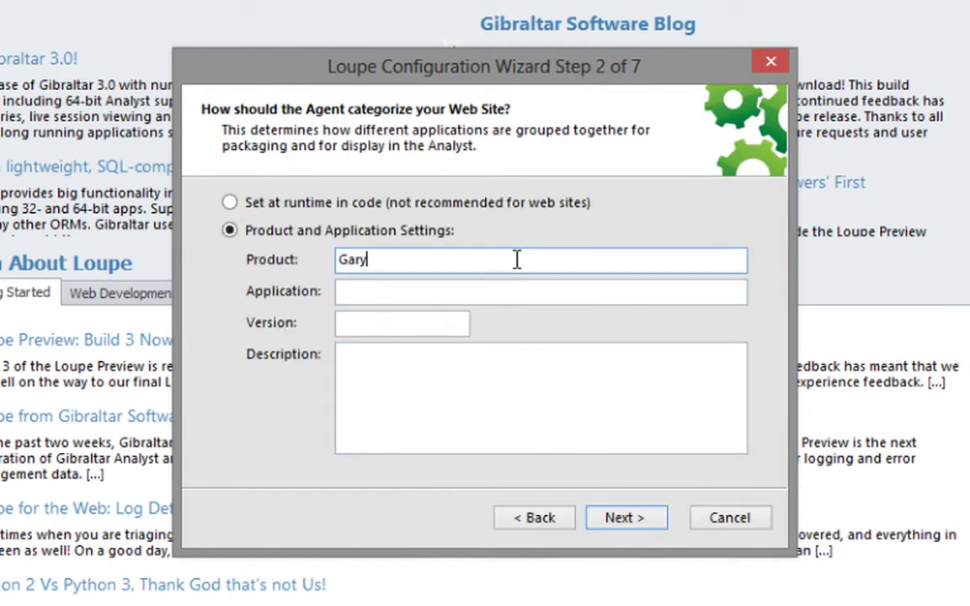
text(Soft)
key(Tab)
text(Uber)
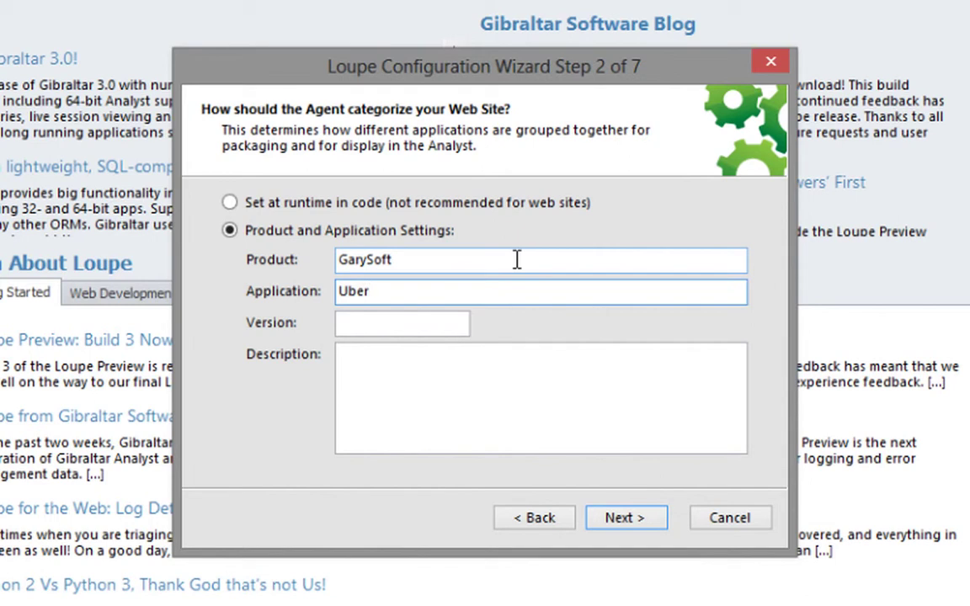
text(App)
key(Tab)
text(1.0)
key(Tab)
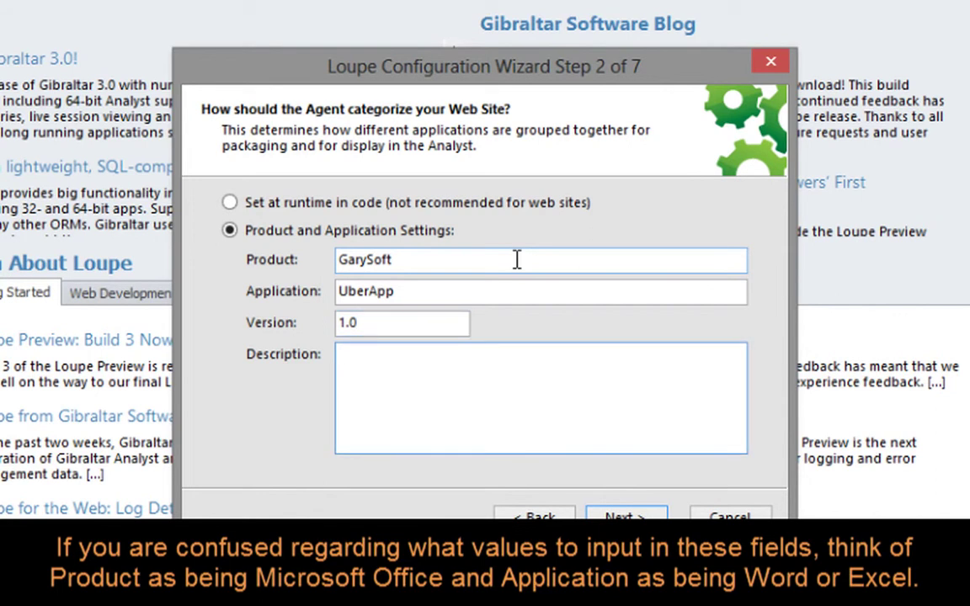
text(The most amazing application!)
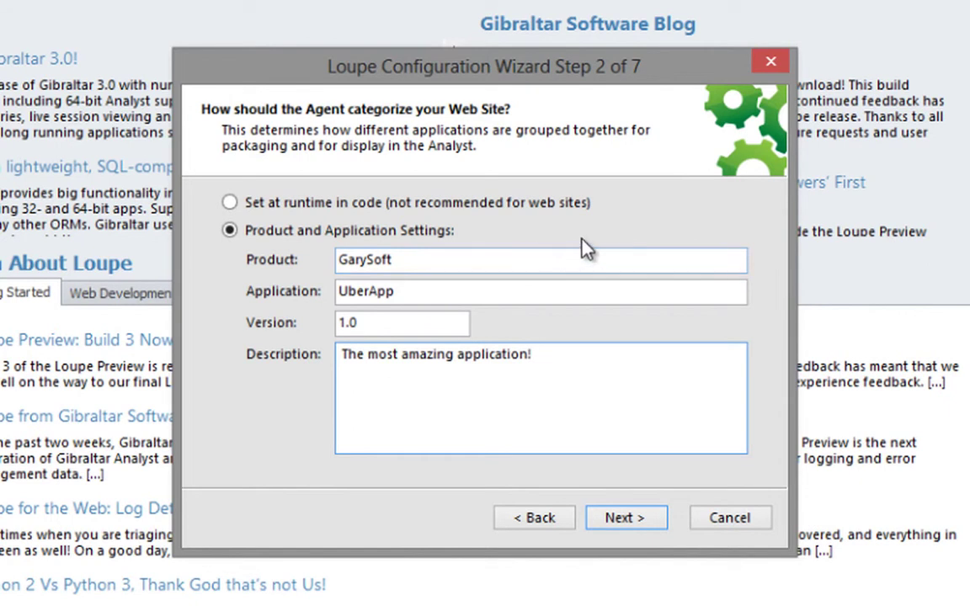
click(653, 525)
Enter the developer's e-mail address as the session destination
click(560, 326)
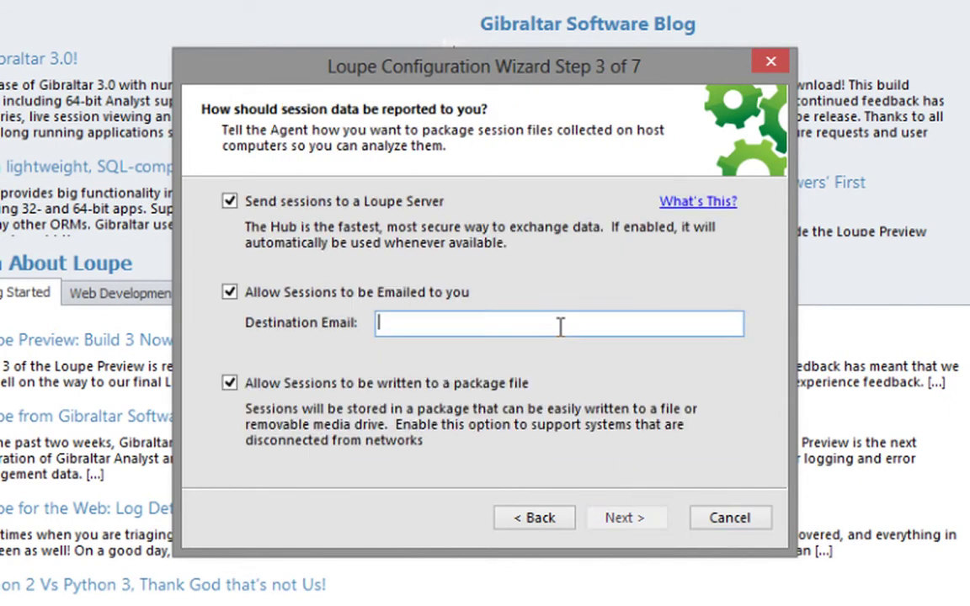
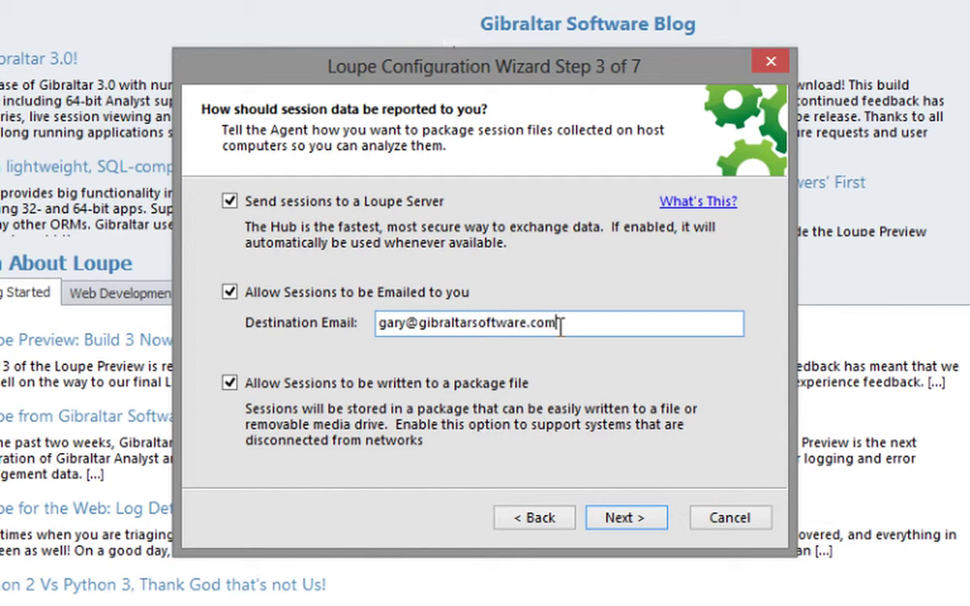
click(632, 522)
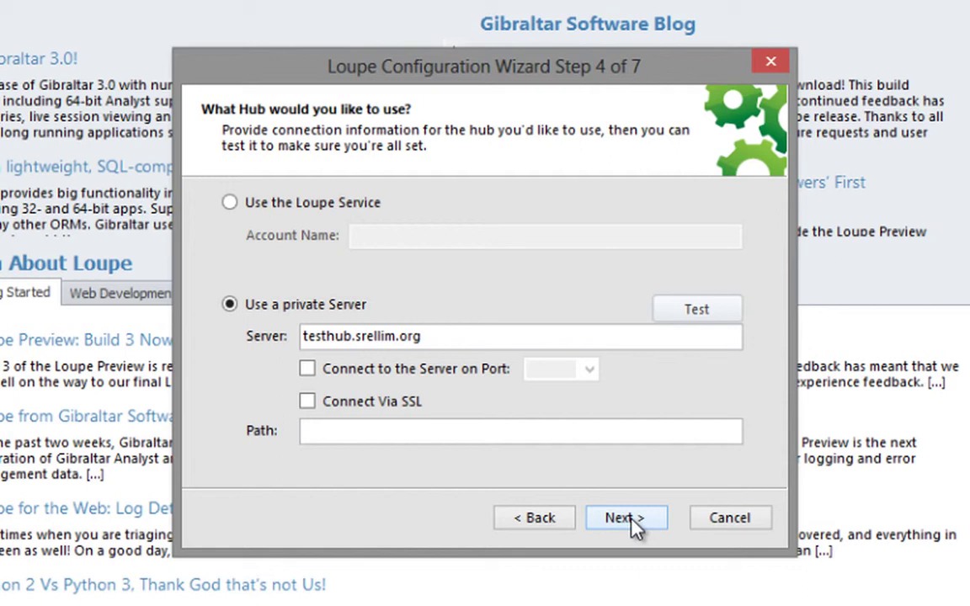
Keep the private hub server and automatic submission off, skip e-mail server options, and apply
click(631, 520)
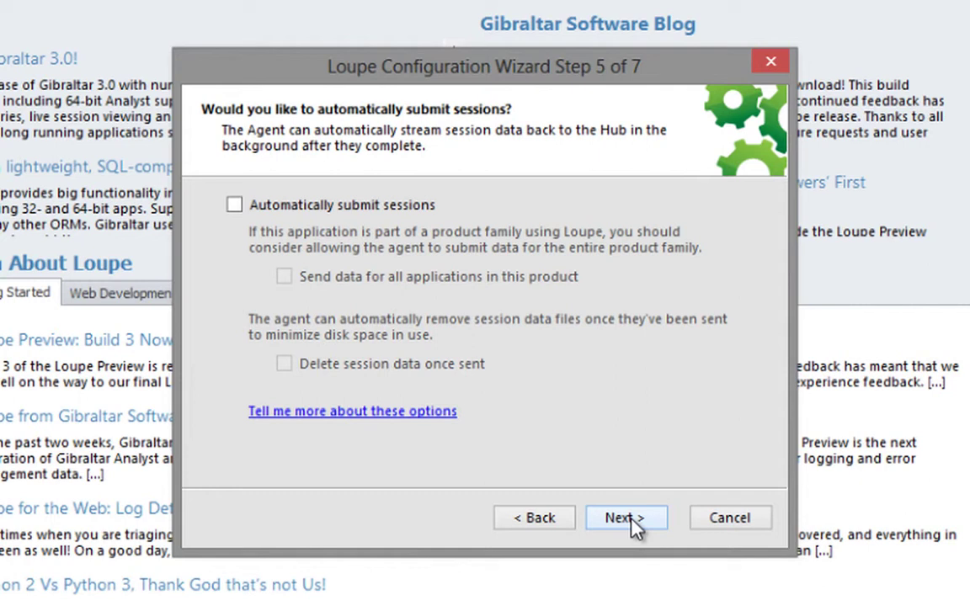
click(631, 521)
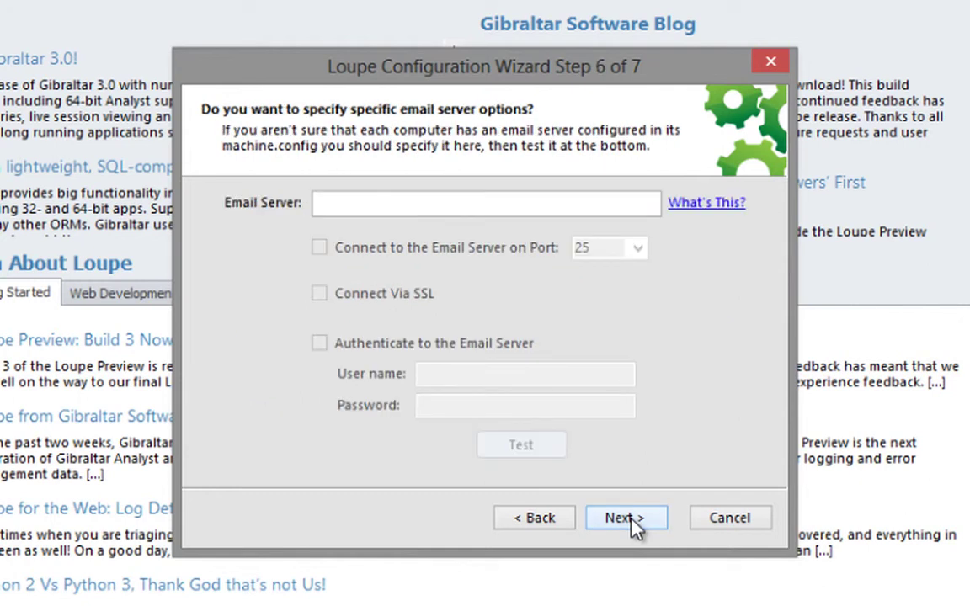
click(631, 520)
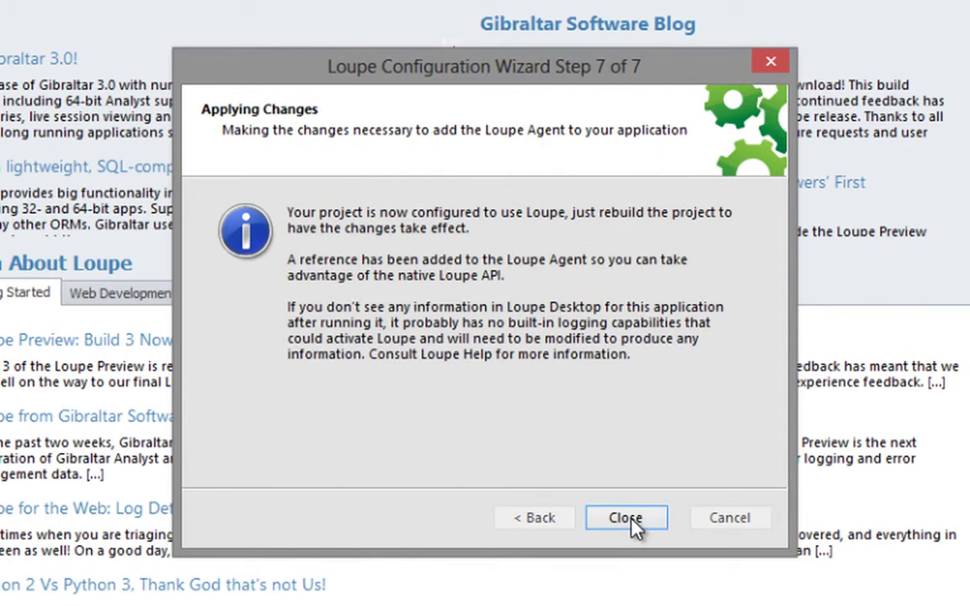
Close the finished Loupe configuration wizard to review the gibraltar section in Web.config
click(627, 518)
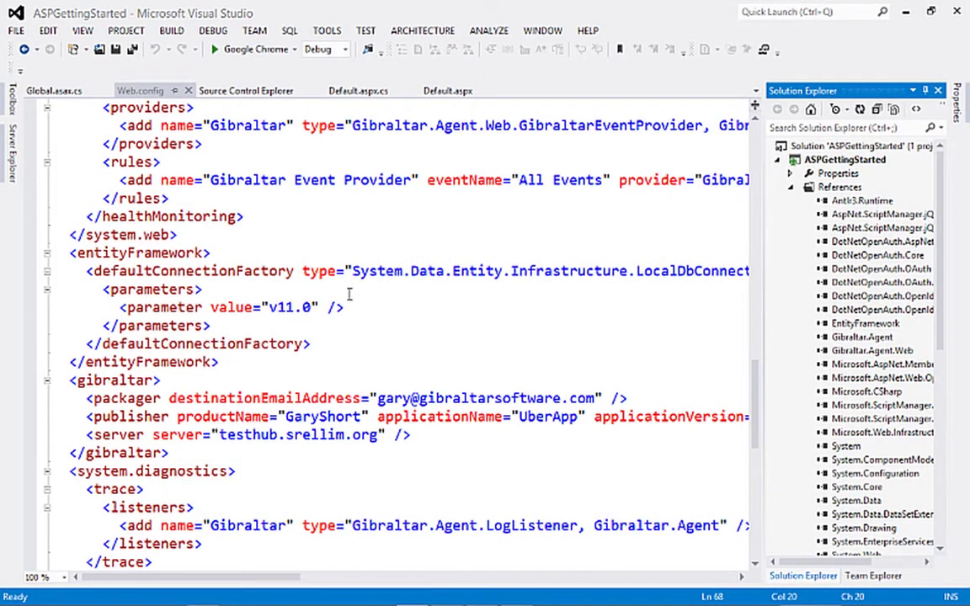
Open Global.asax.cs to view the Log_MessageAlert error handler
click(52, 91)
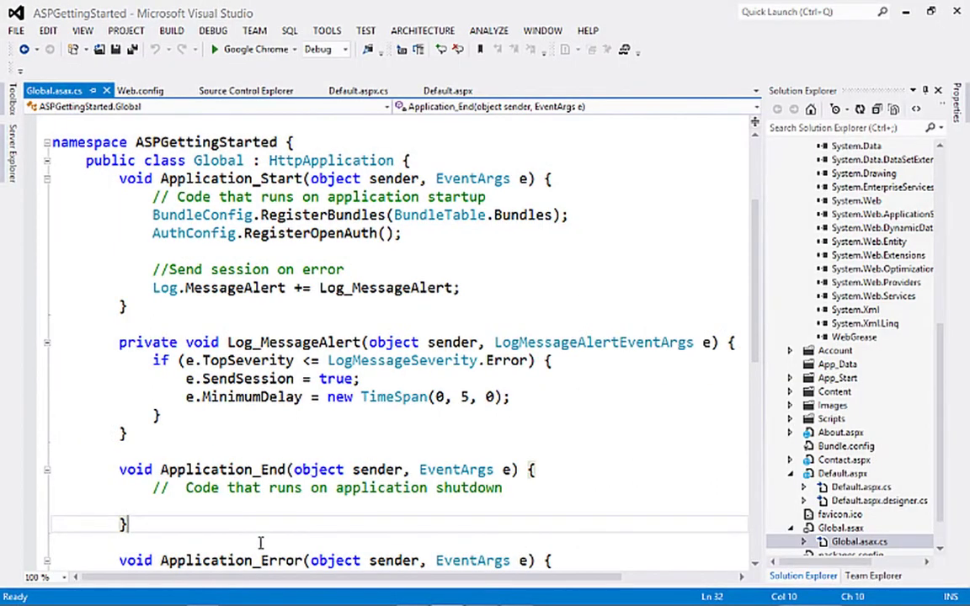
Inspect the Make Purchase and Throw Error buttons on Default.aspx, then their handlers in Default.aspx.cs
click(443, 92)
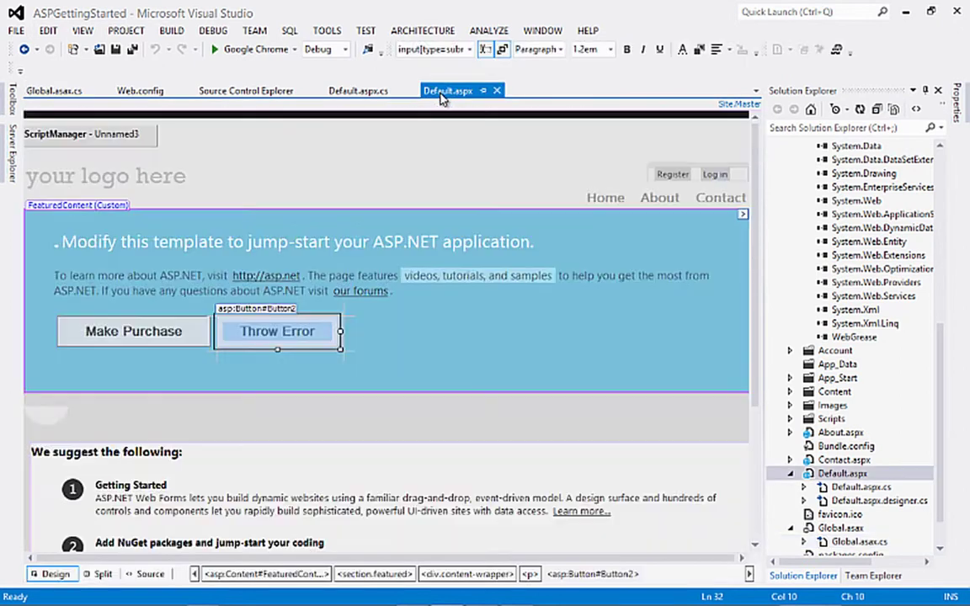
click(86, 333)
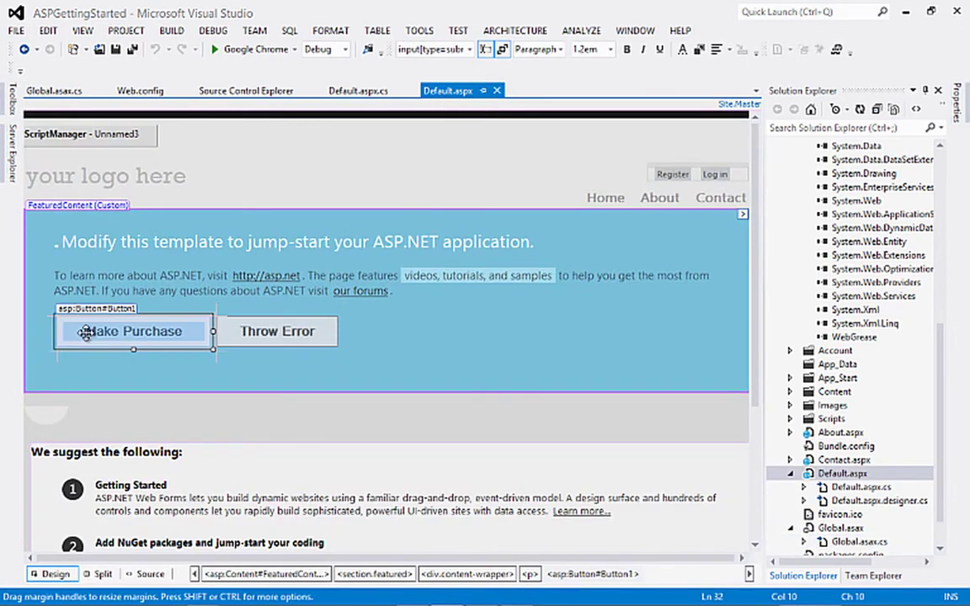
click(309, 331)
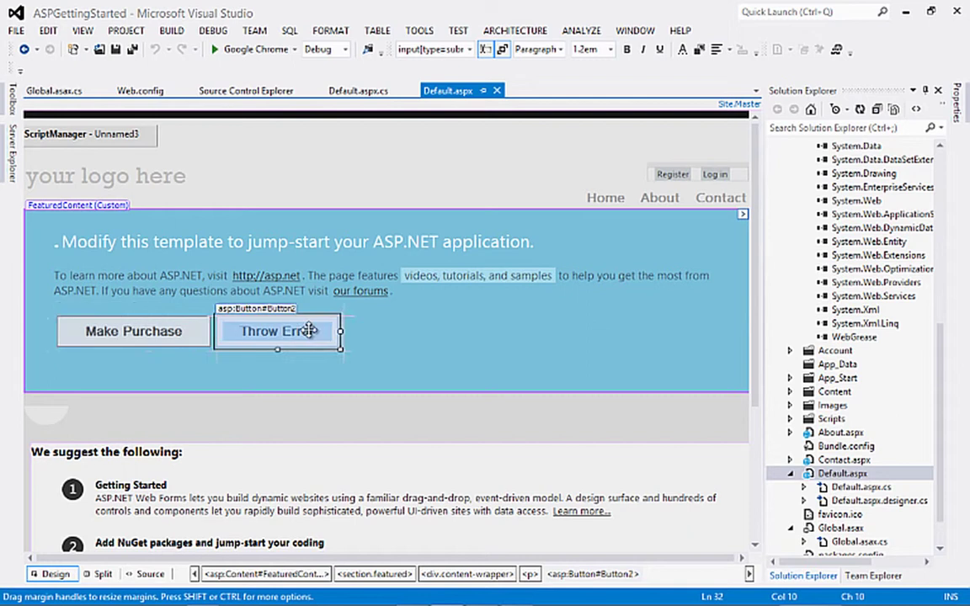
click(373, 92)
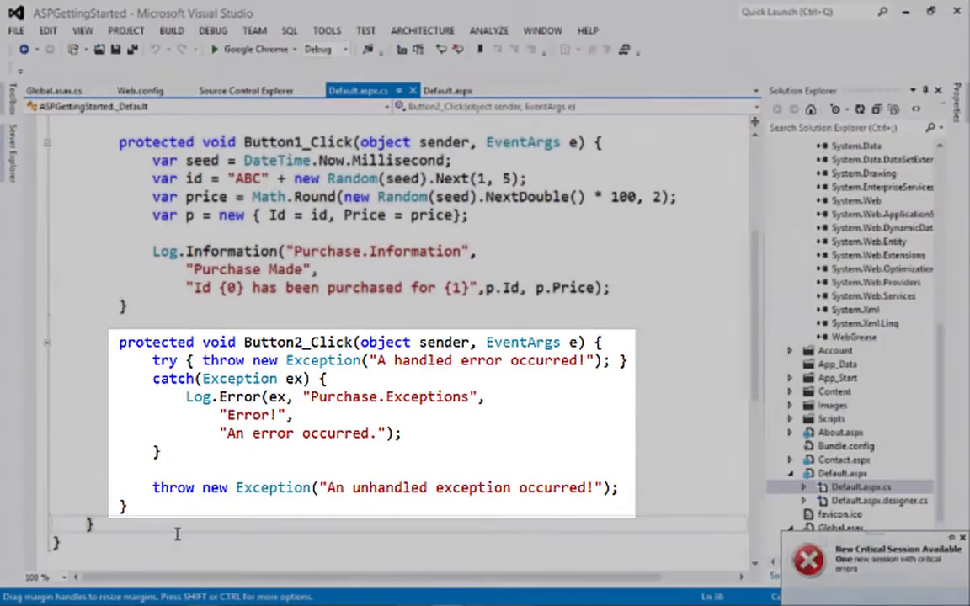
Run the site and visit the Log in, Register, Contact and About pages, then return Home
key(F5)
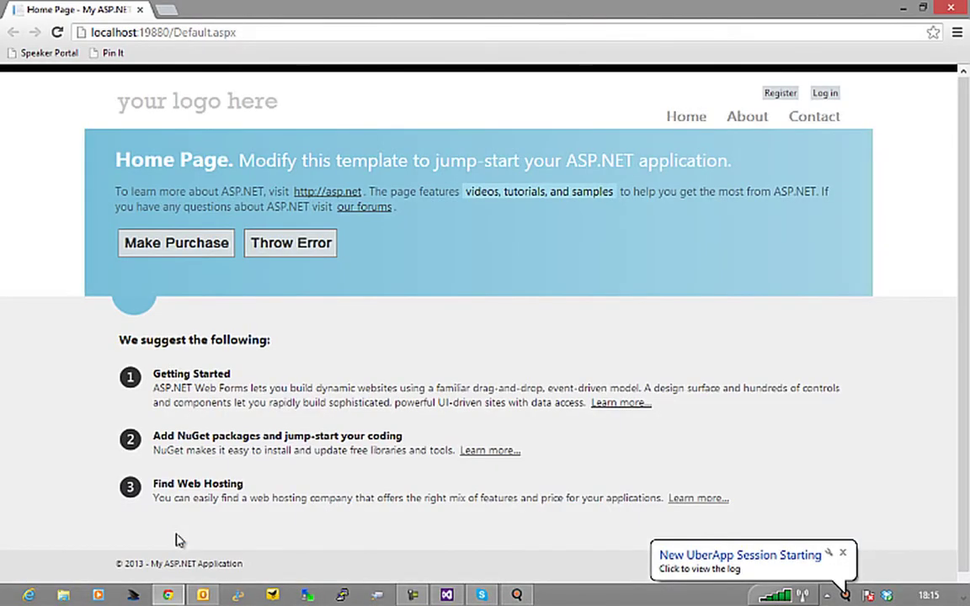
click(829, 96)
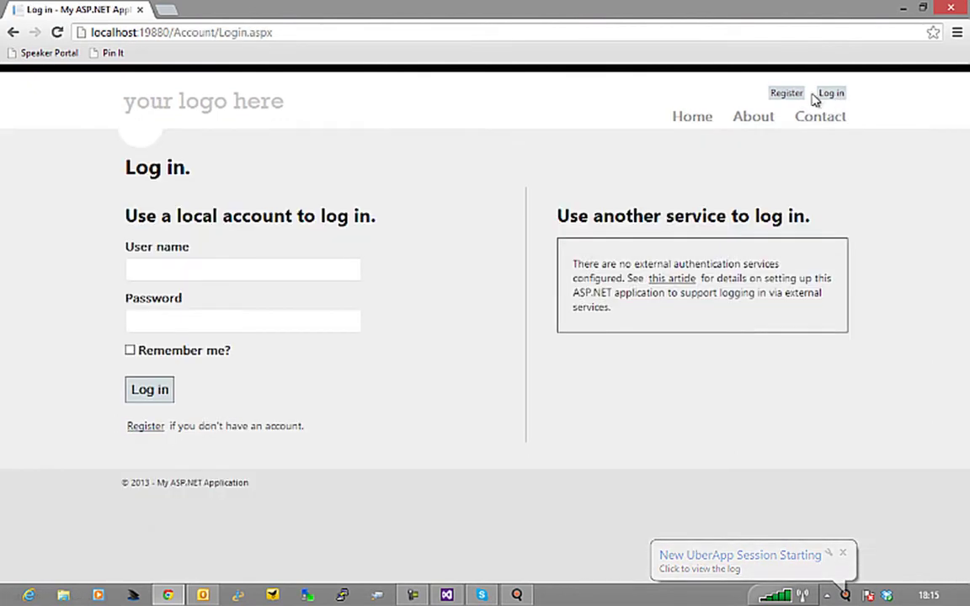
click(786, 95)
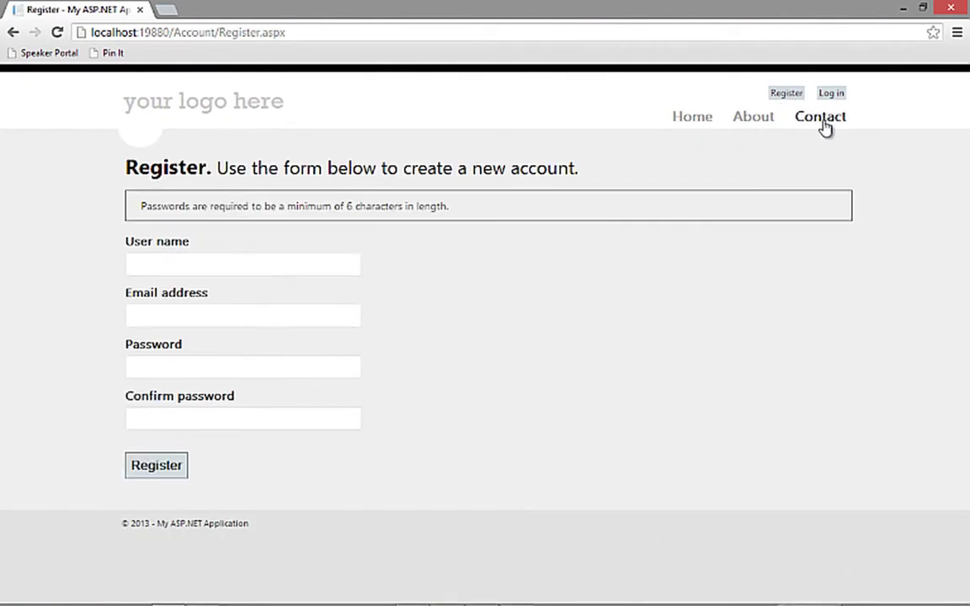
click(820, 119)
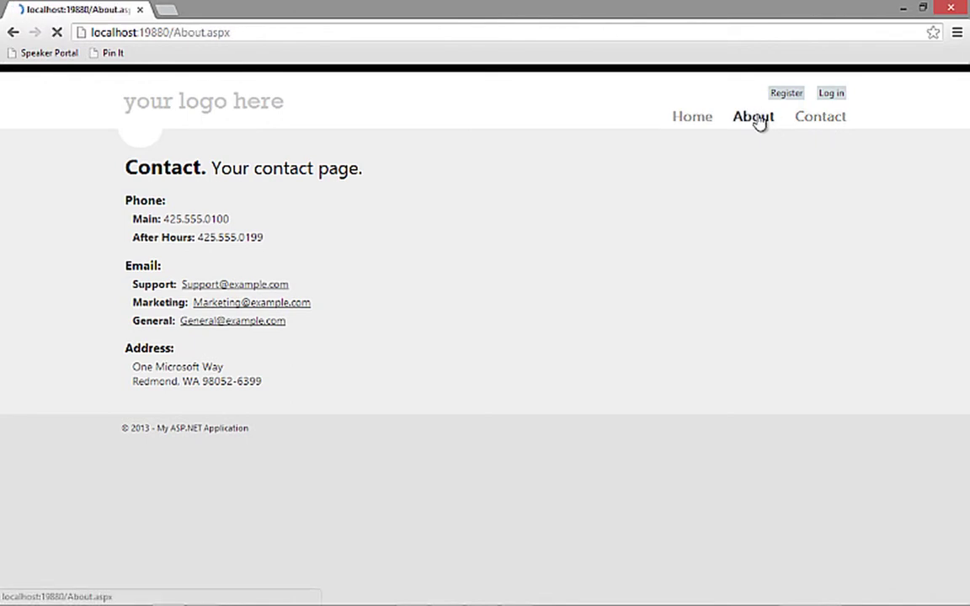
click(753, 122)
click(704, 123)
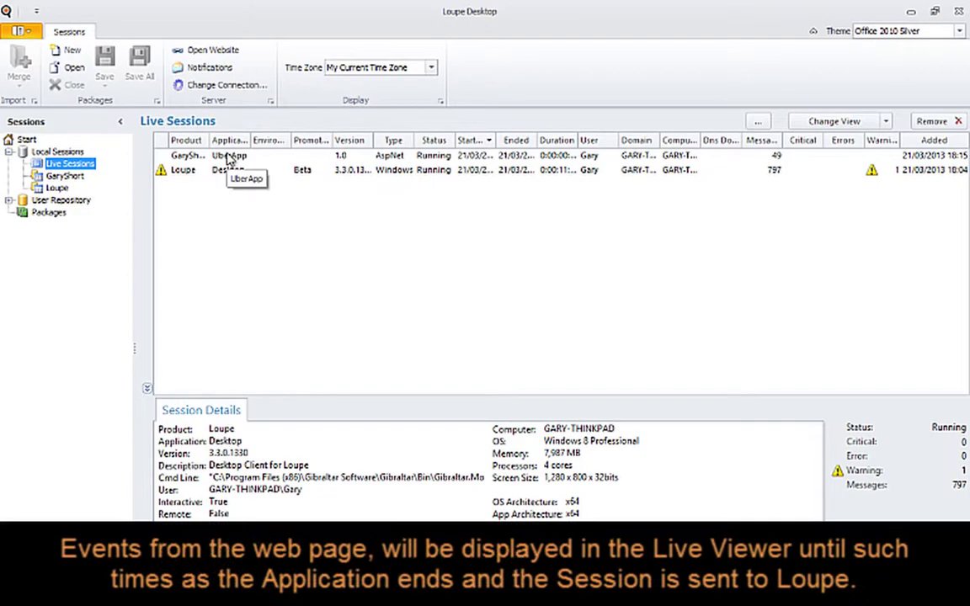
Open the UberApp session's Live View and snap it to the right half of the screen
double_click(225, 158)
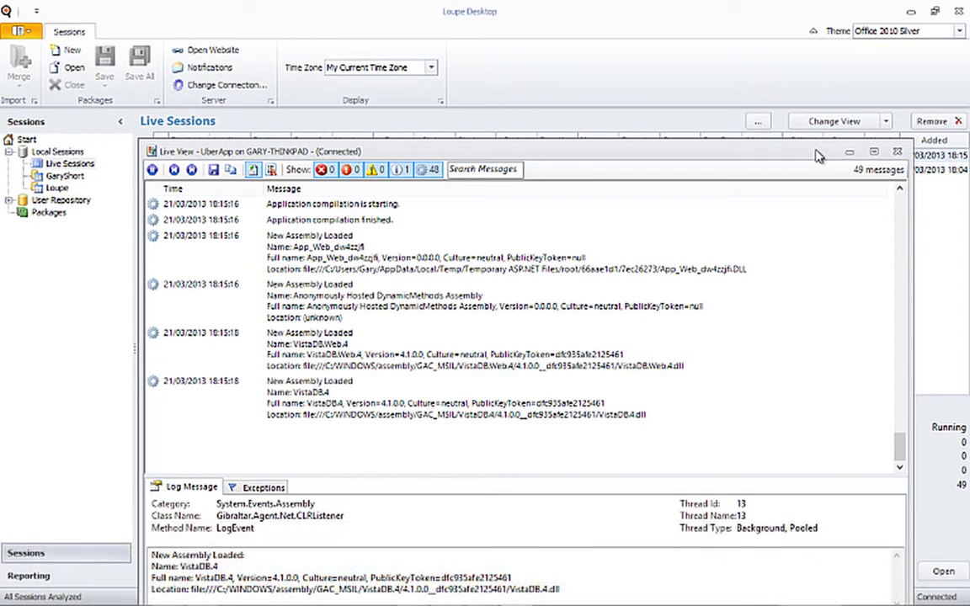
key(super+Right)
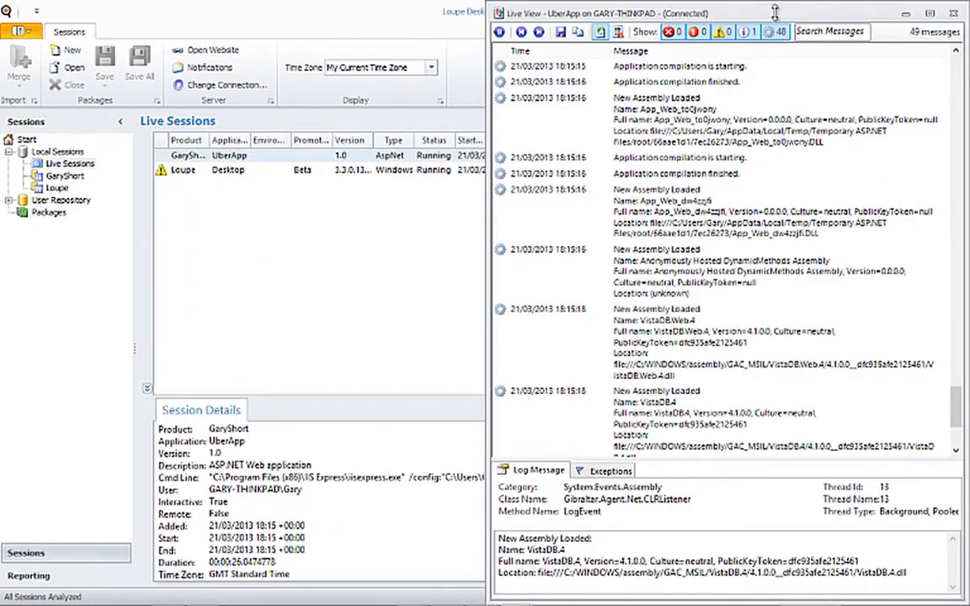
Minimise Loupe Desktop and snap the browser to the left half beside Live View
double_click(347, 11)
click(903, 16)
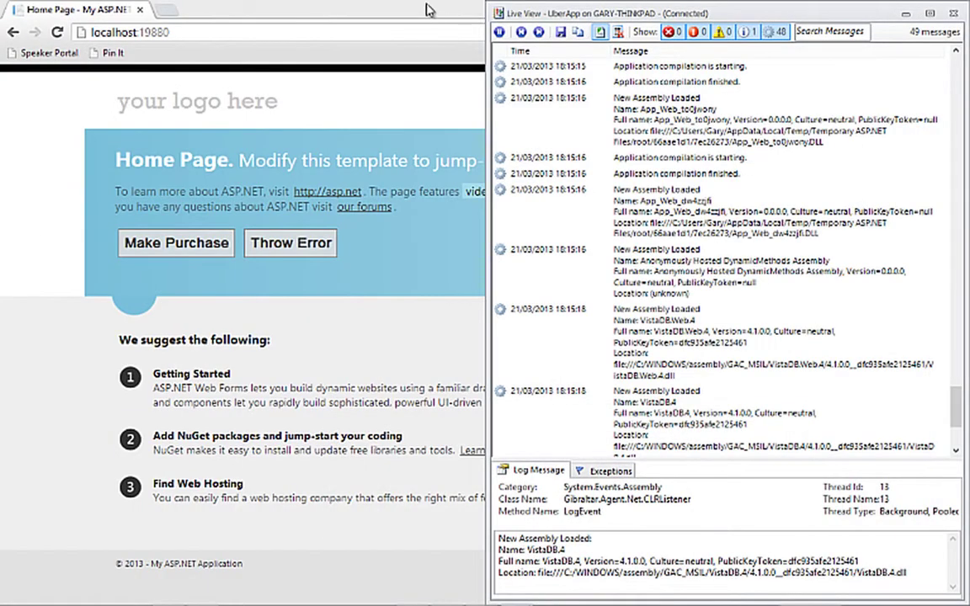
double_click(385, 11)
key(super+Left)
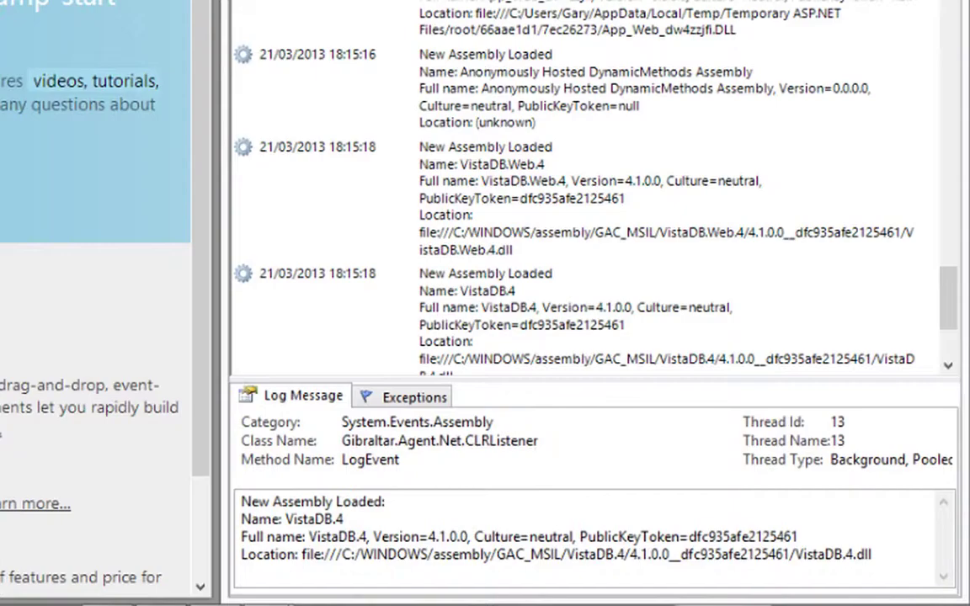
Make a purchase in the web app and inspect the Error! and unhandled exception log entries
click(75, 332)
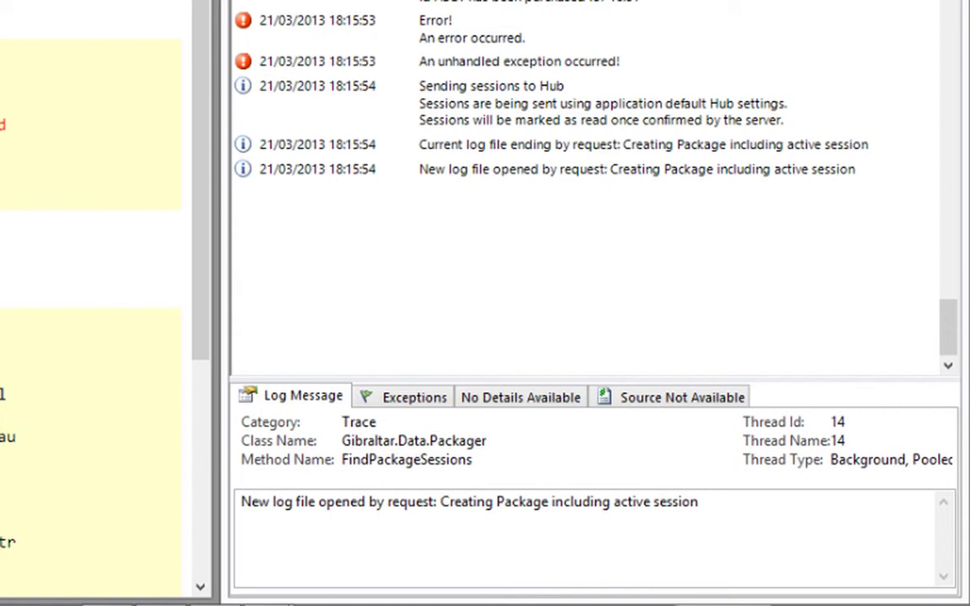
click(445, 42)
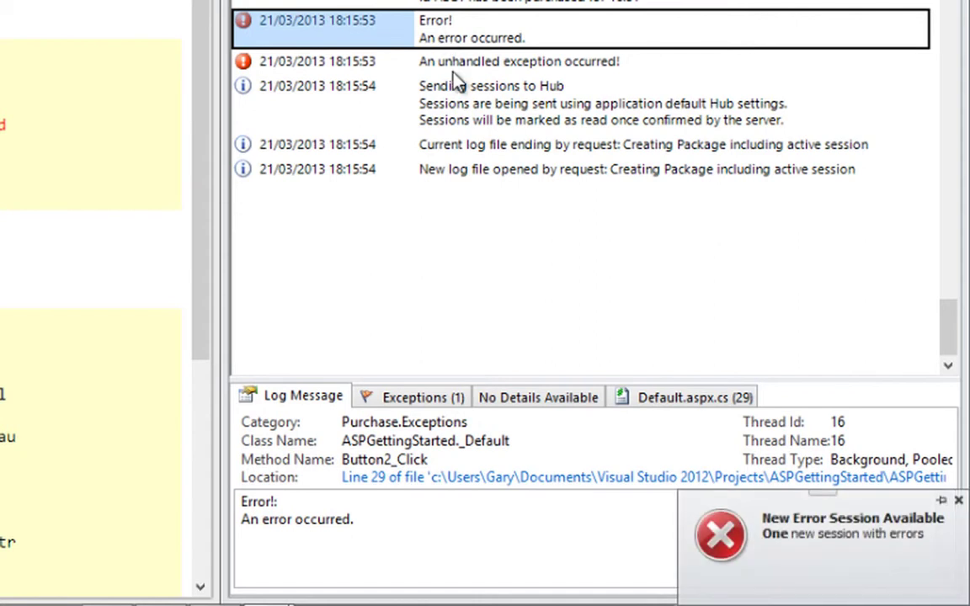
click(456, 67)
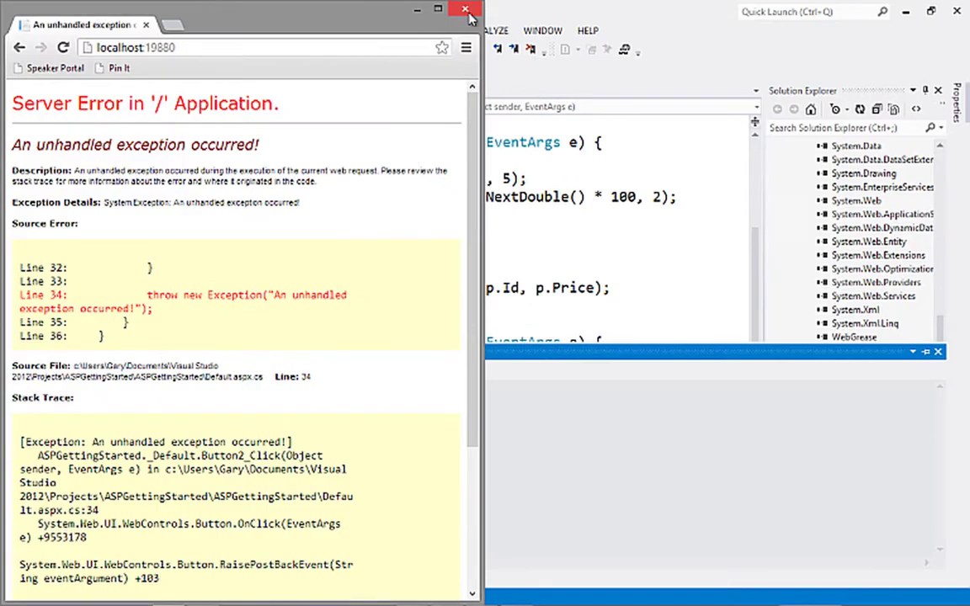
Close the browser and select the UberApp session in Loupe's product folder to see its details
click(462, 9)
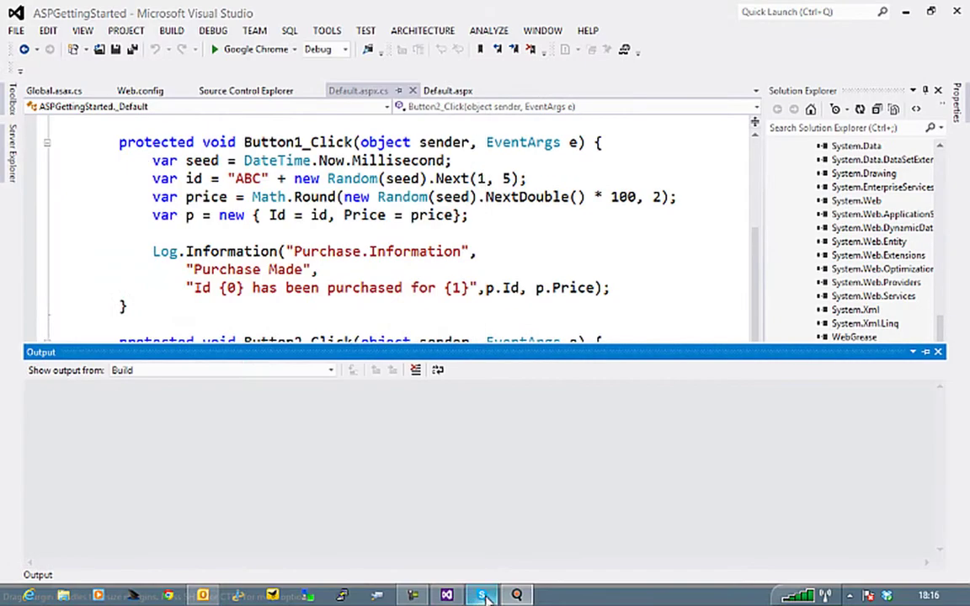
click(514, 594)
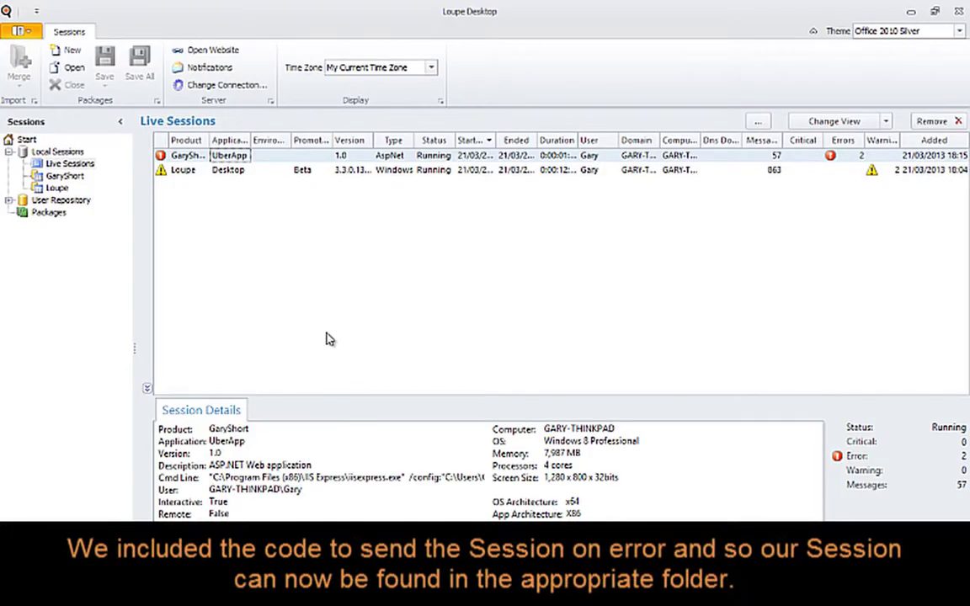
click(63, 178)
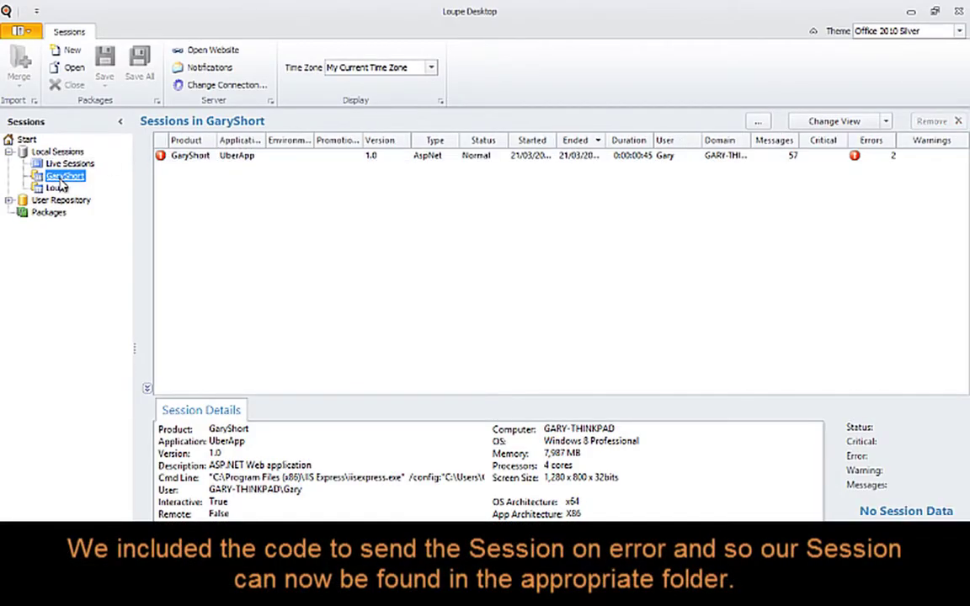
click(234, 156)
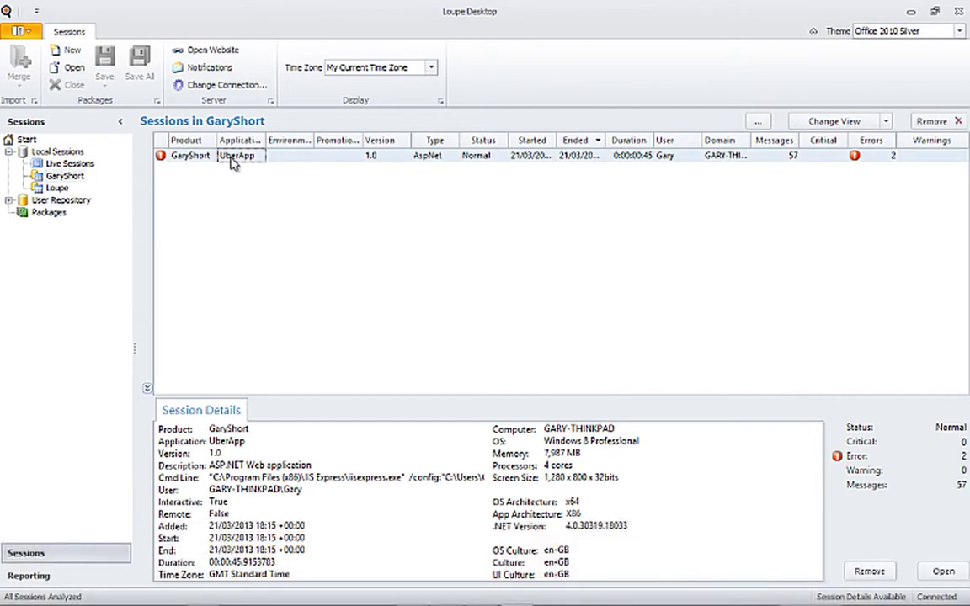
Open the UberApp session and hide the Trace, System and Gibraltar message categories
double_click(270, 162)
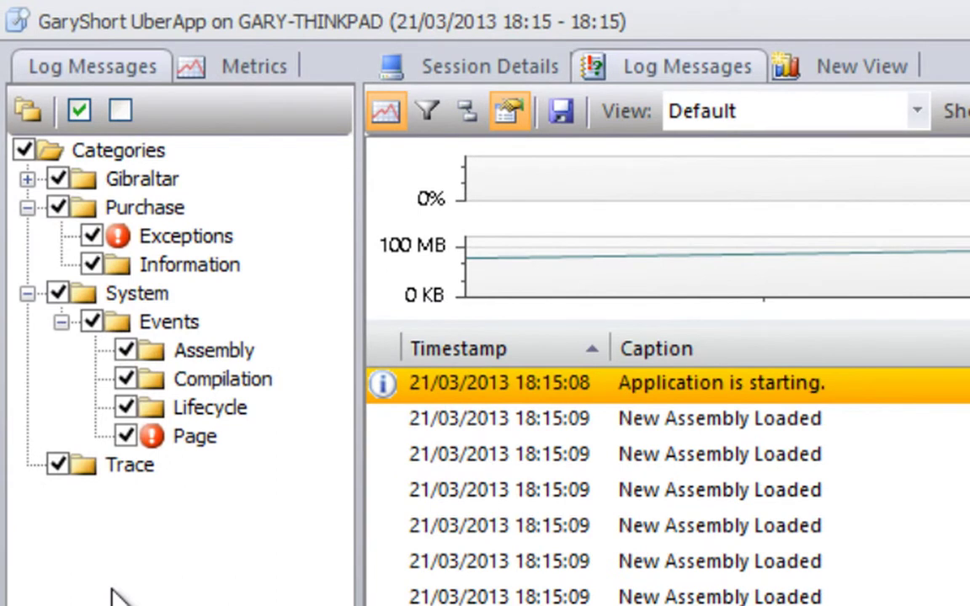
click(56, 465)
click(57, 293)
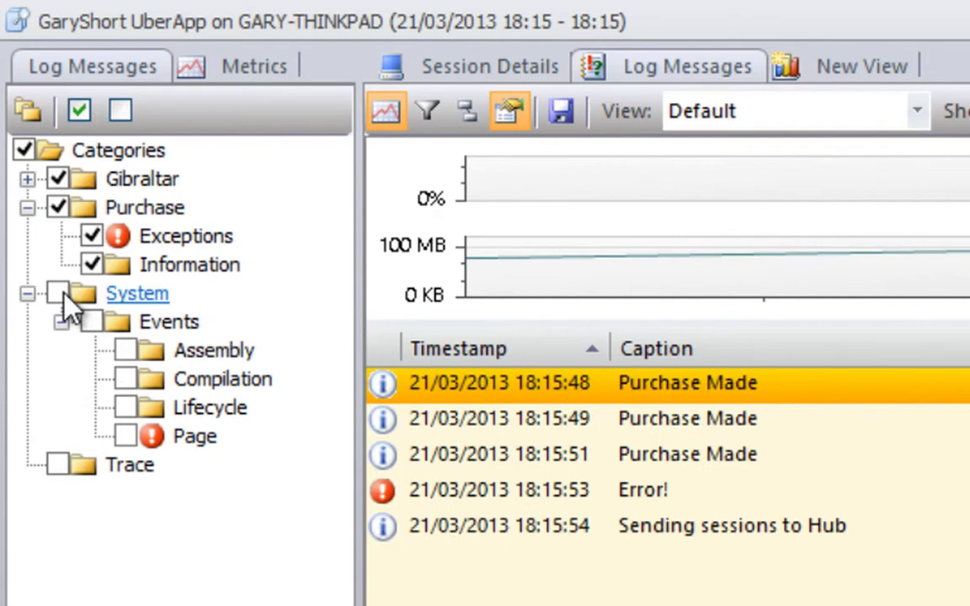
click(58, 178)
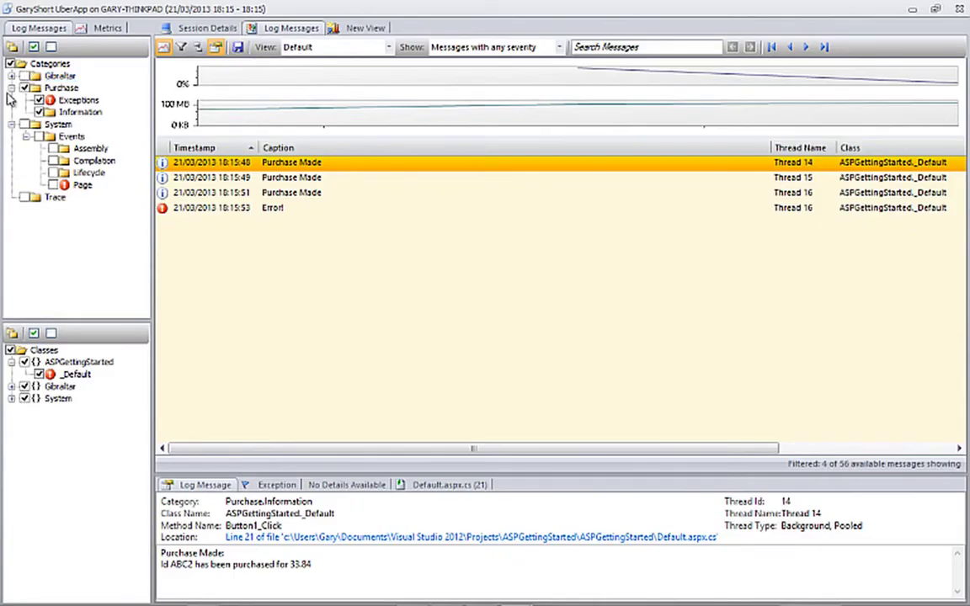
Inspect a purchase and the Error! entry, show its Default.aspx.cs source, and resize the panes
click(312, 179)
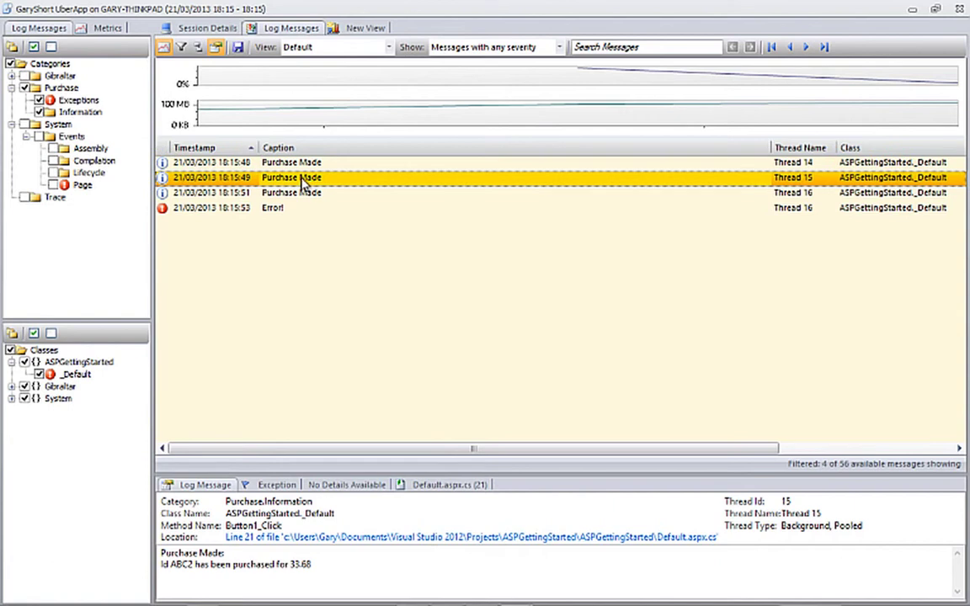
click(272, 210)
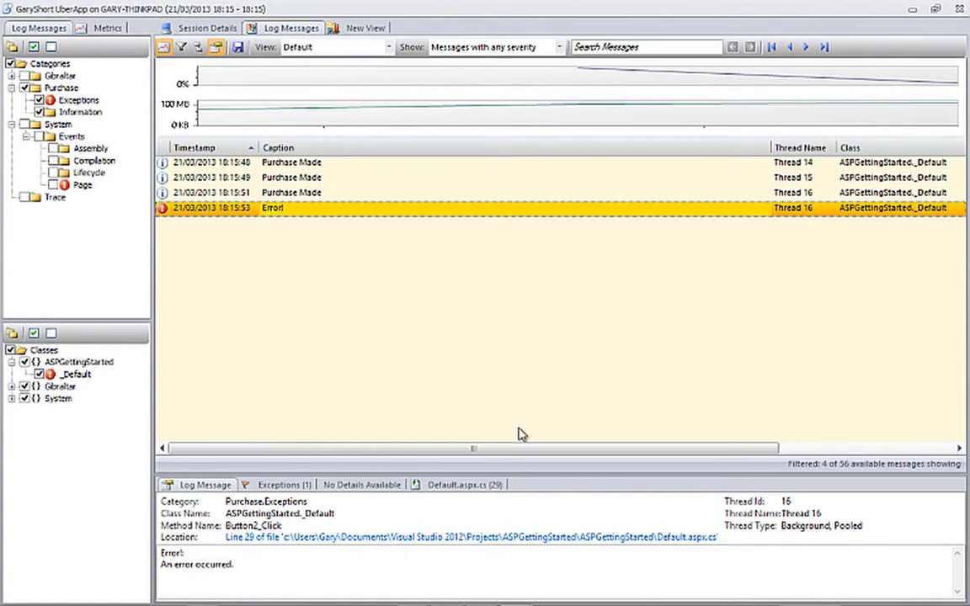
drag(537, 476, 532, 289)
click(464, 300)
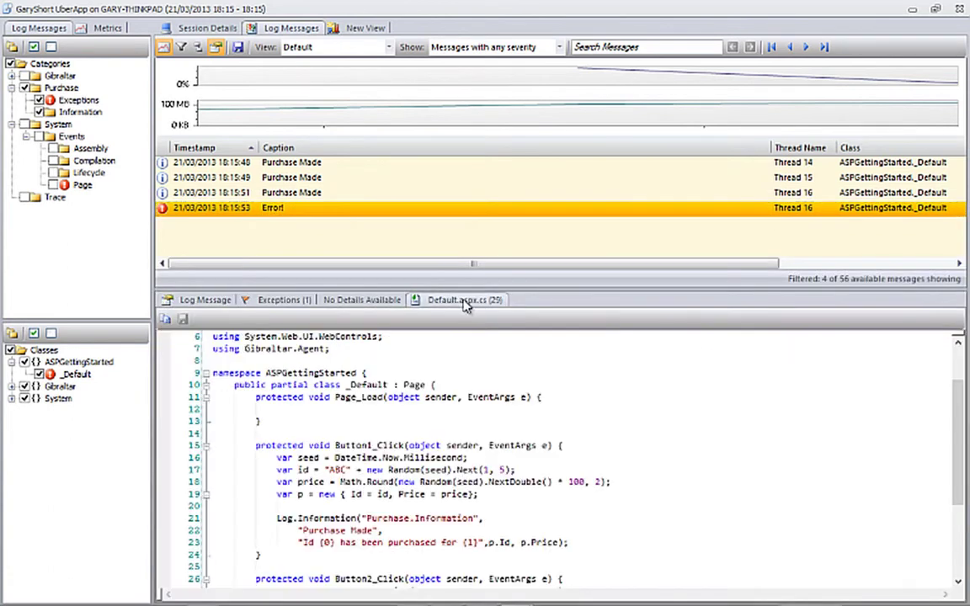
drag(760, 295, 746, 236)
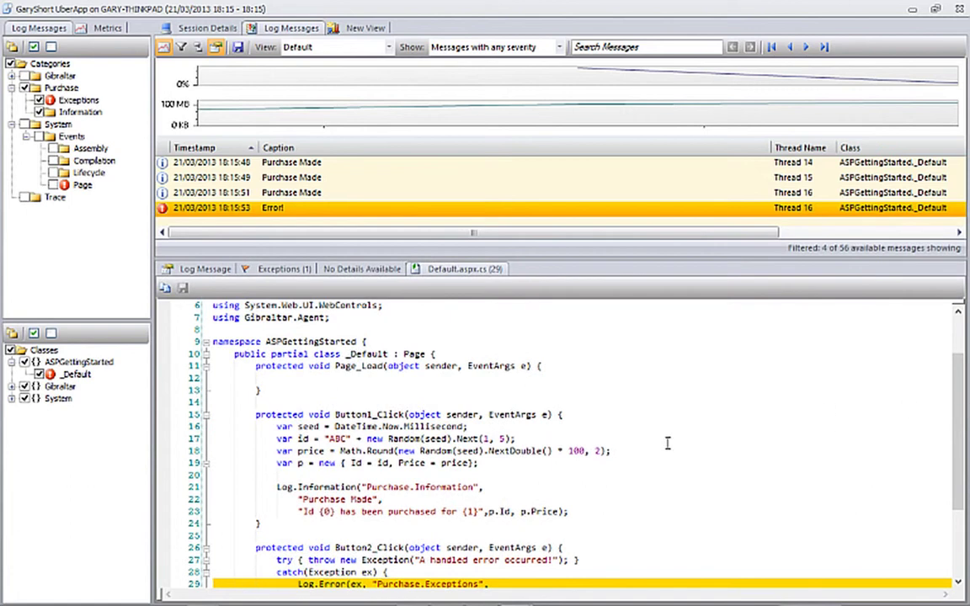
drag(605, 256, 678, 506)
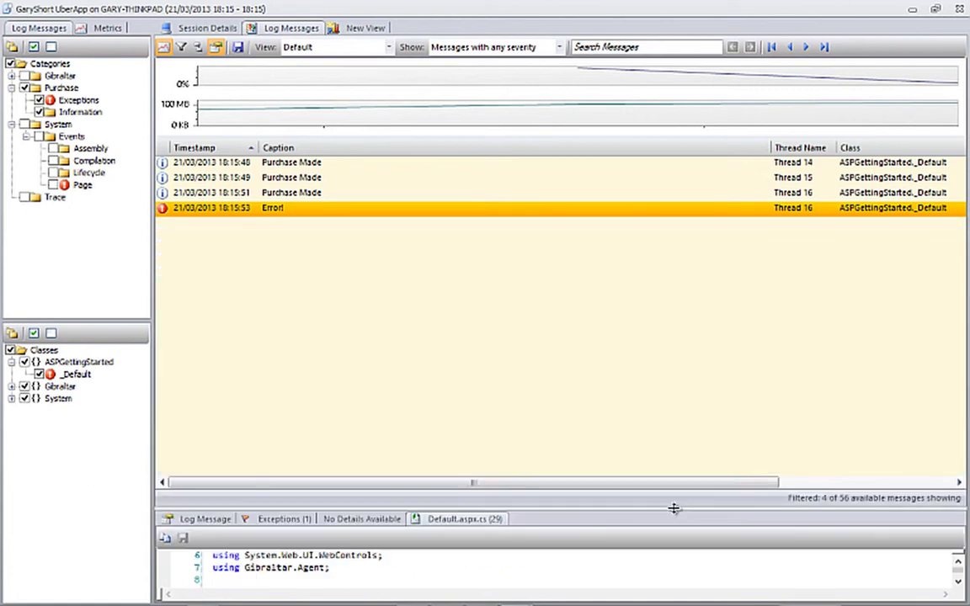
Include Page events, view the unhandled exception's log message details, then switch to Metrics
click(54, 184)
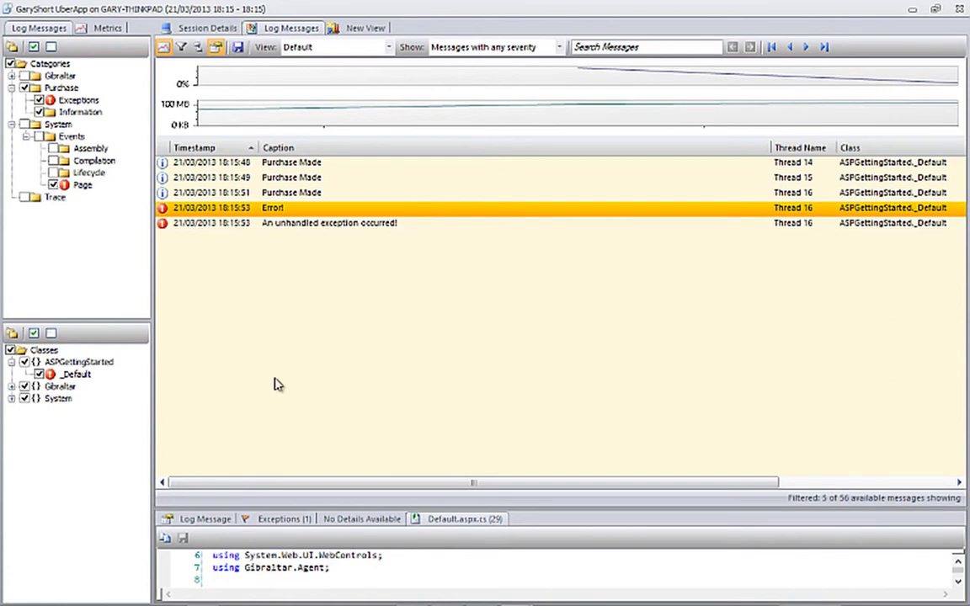
drag(360, 506, 362, 473)
click(318, 224)
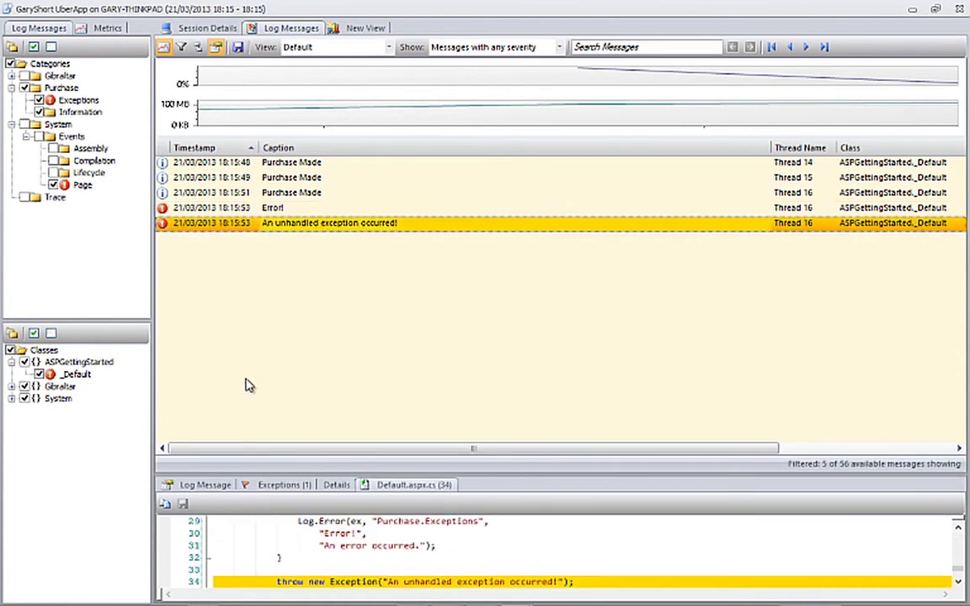
click(211, 487)
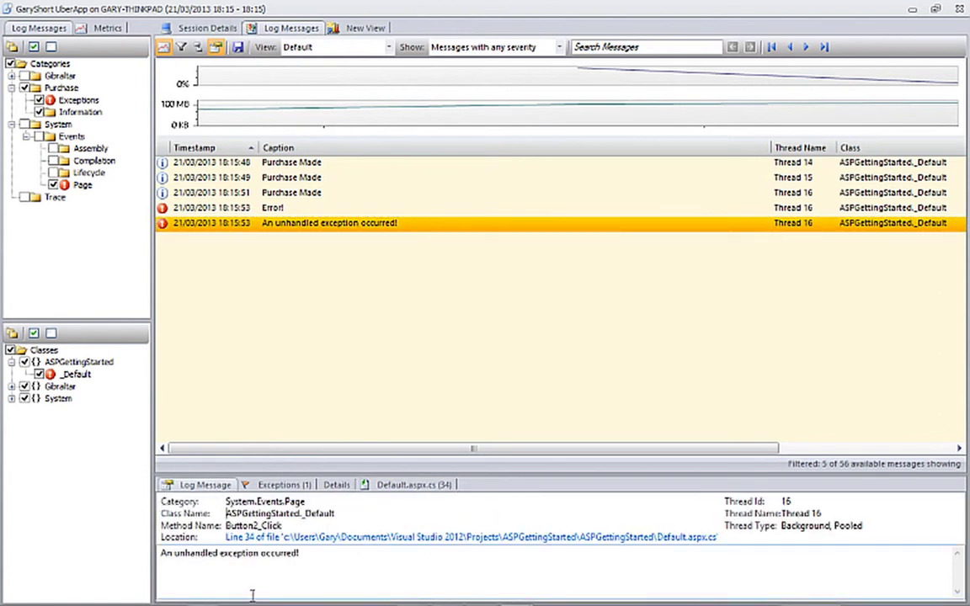
click(106, 29)
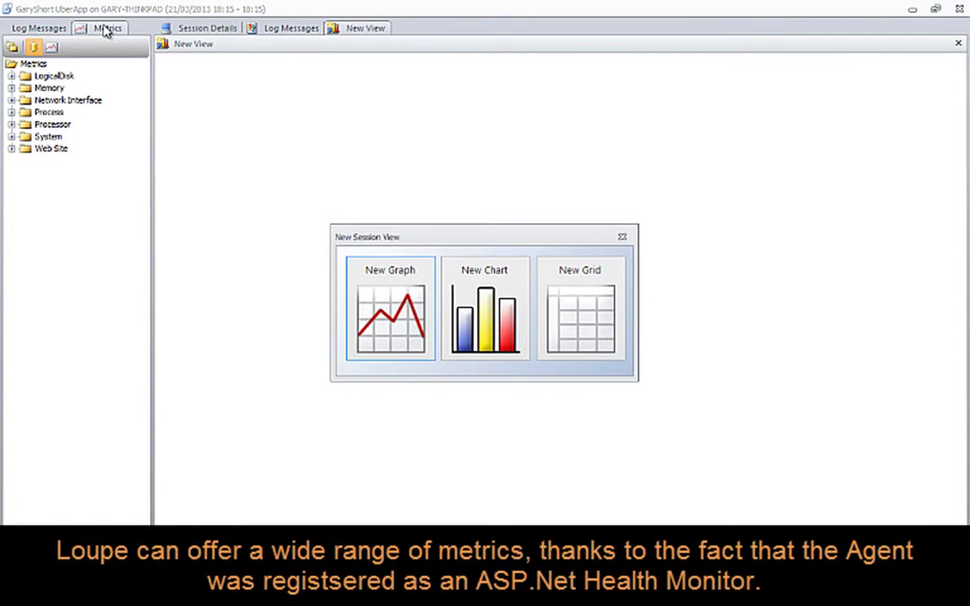
Create a new graph, expand LogicalDisk through Web Site metrics, and drag Page Hit onto it
click(373, 310)
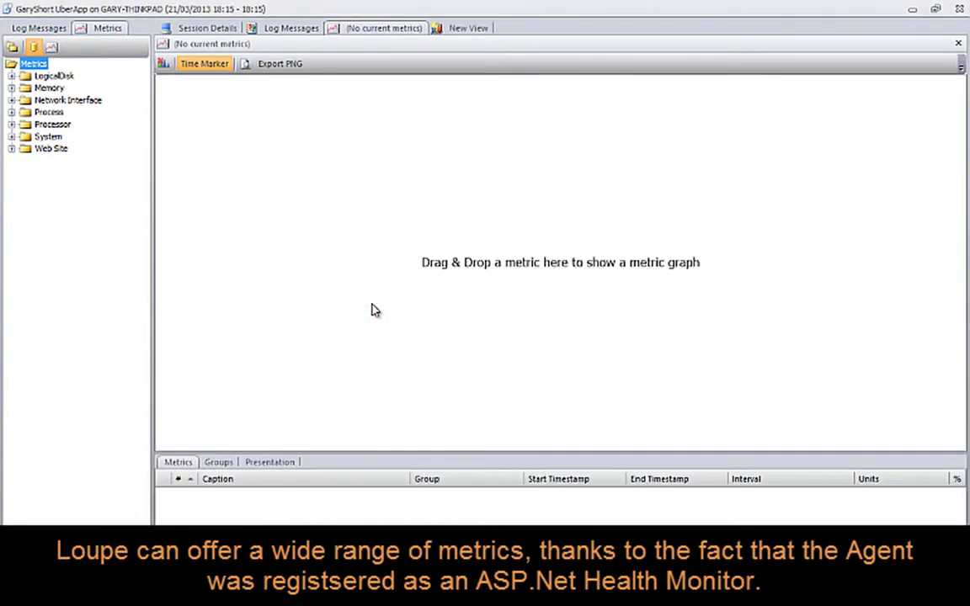
click(12, 76)
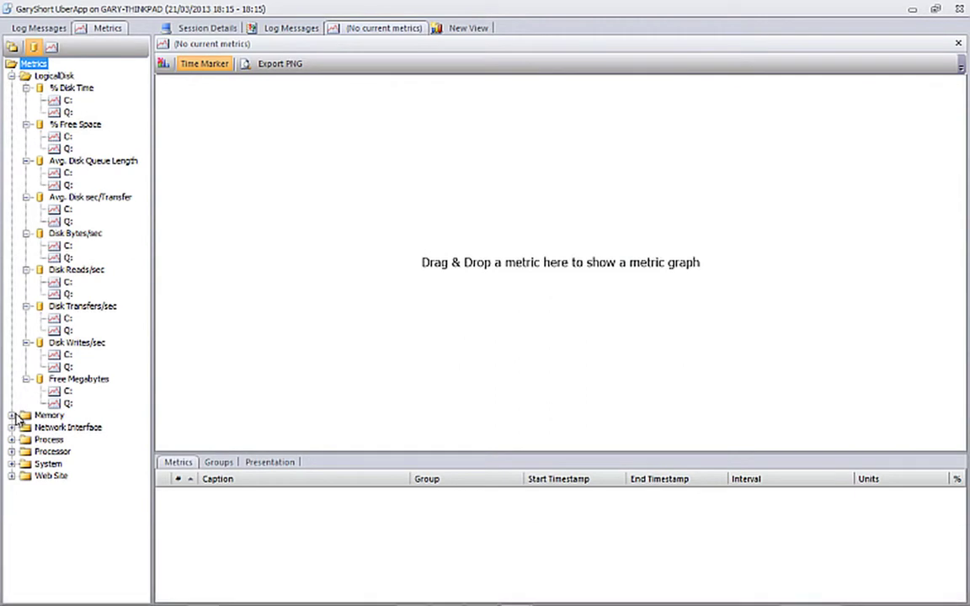
click(12, 415)
click(12, 464)
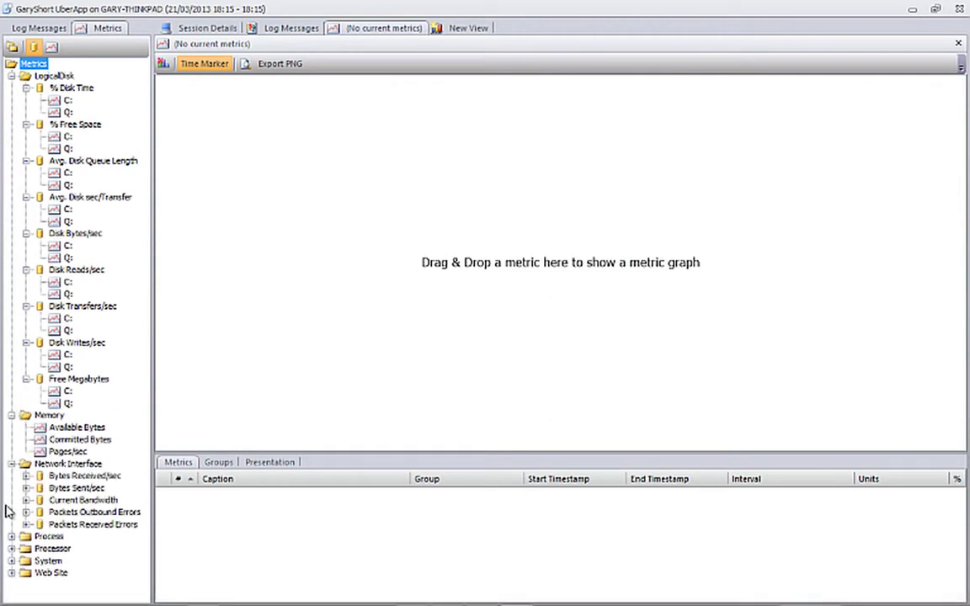
click(11, 536)
click(11, 573)
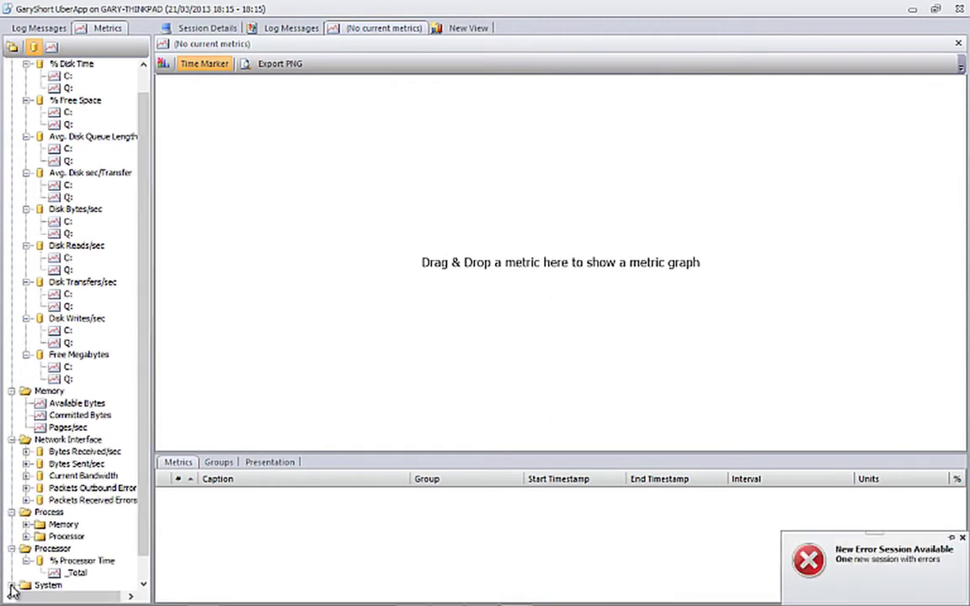
click(12, 569)
click(13, 585)
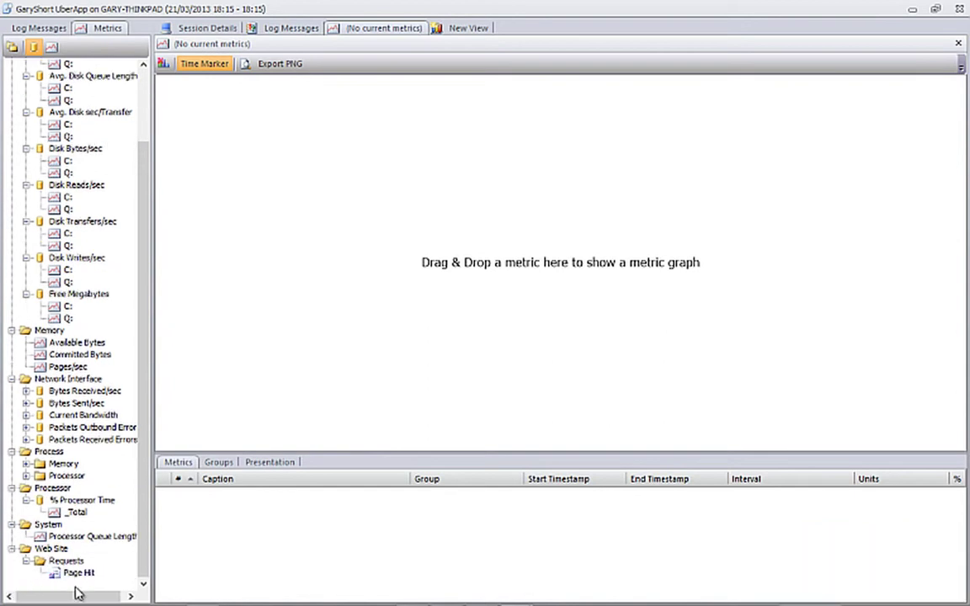
drag(80, 573, 384, 197)
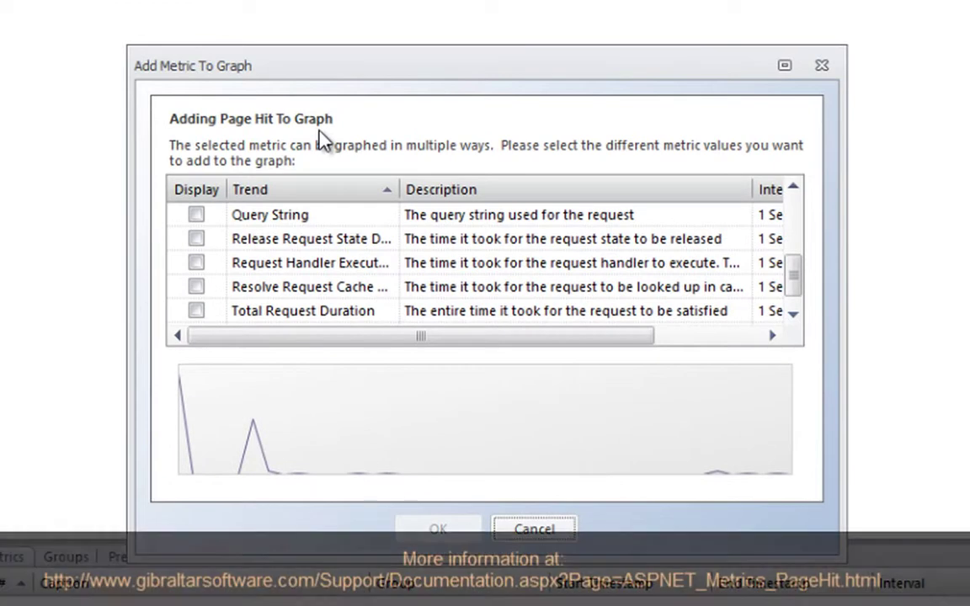
Add Page Hit's Total Request Duration to the graph
click(199, 311)
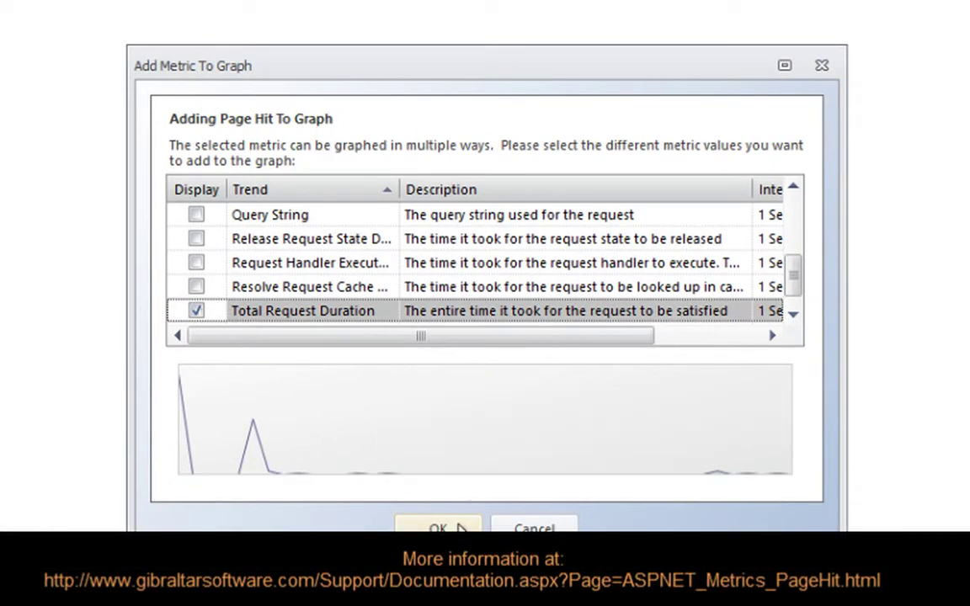
click(442, 528)
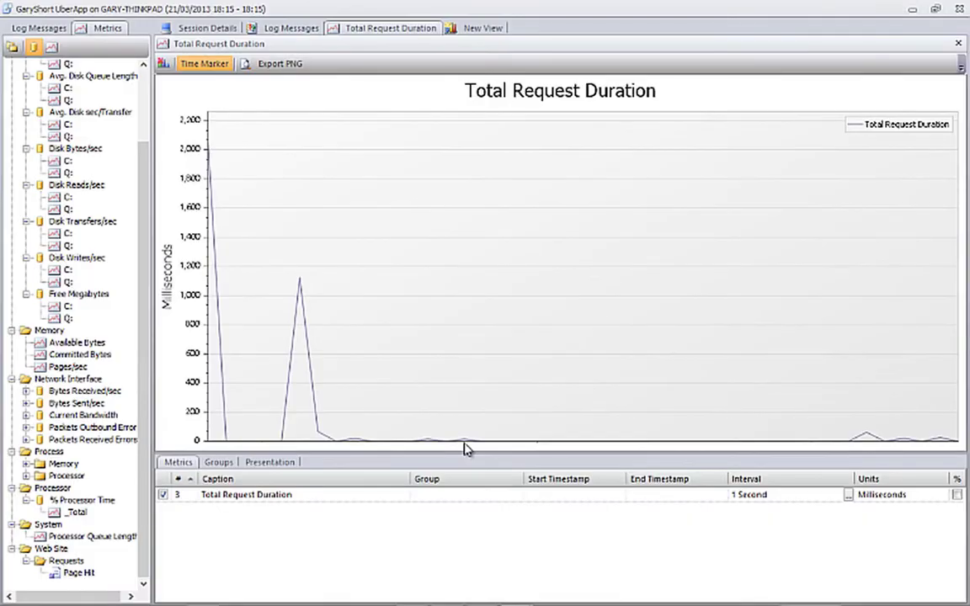